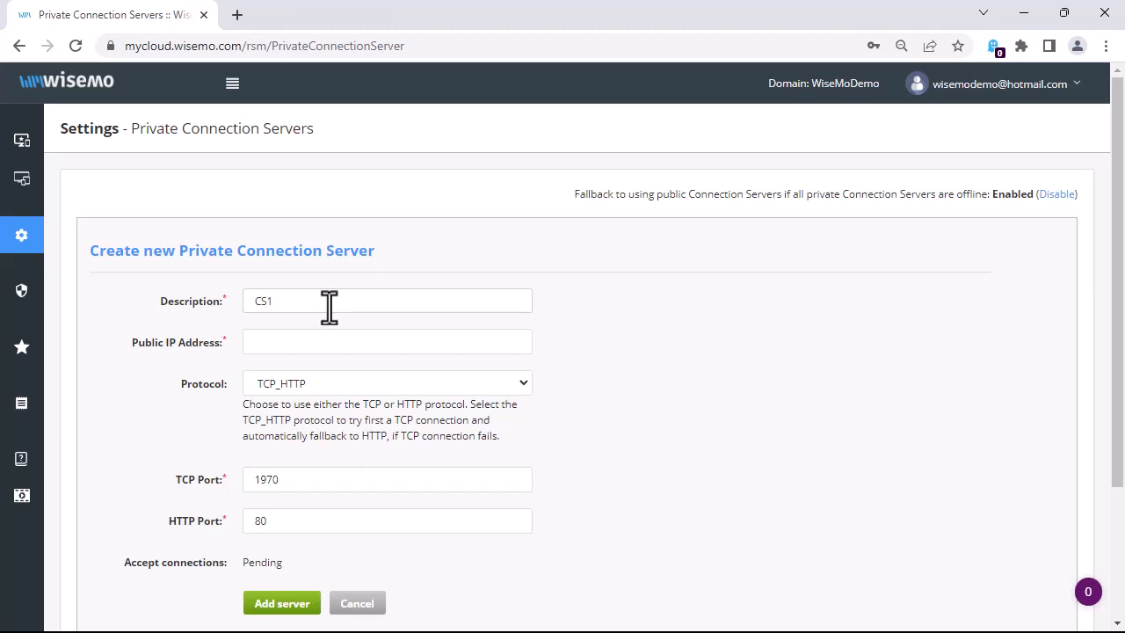
# Step: Enter public IP 10.240.1.54, keep TCP_HTTP as the protocol, and add the CS1 server
pyautogui.press('Tab')
pyautogui.write('10.2')
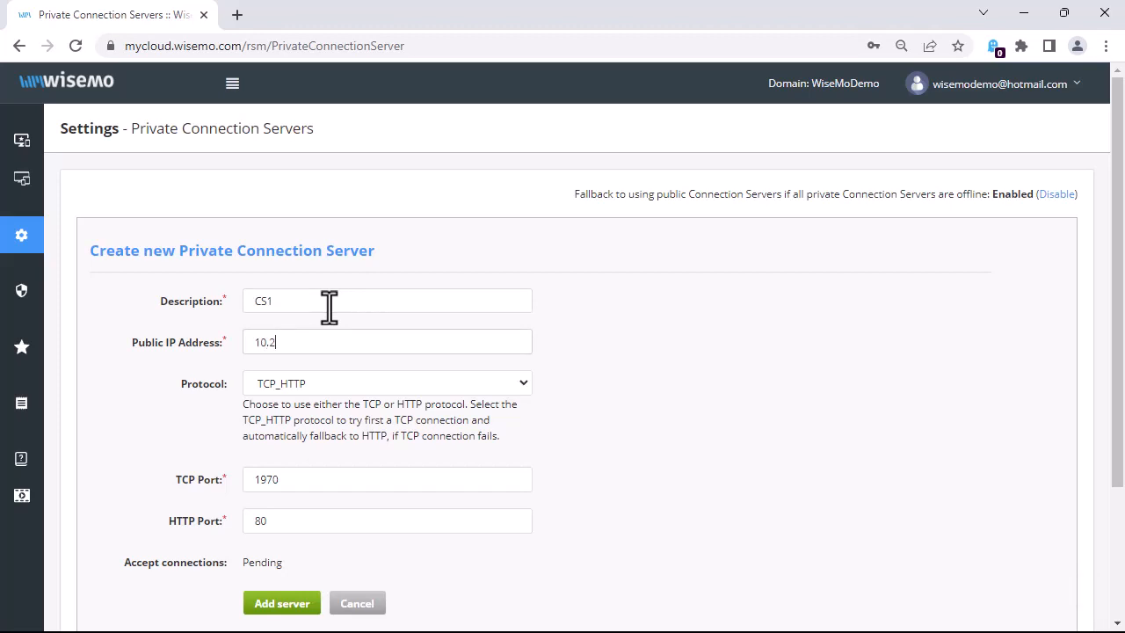
pyautogui.write('40.1.54')
pyautogui.click(523, 385)
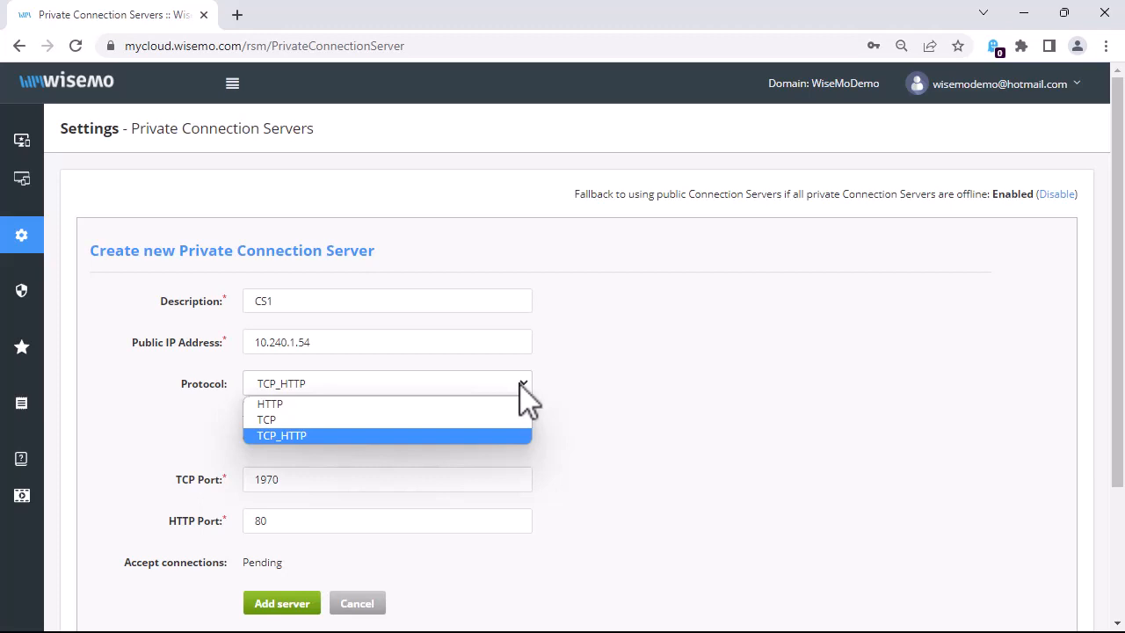
pyautogui.click(514, 432)
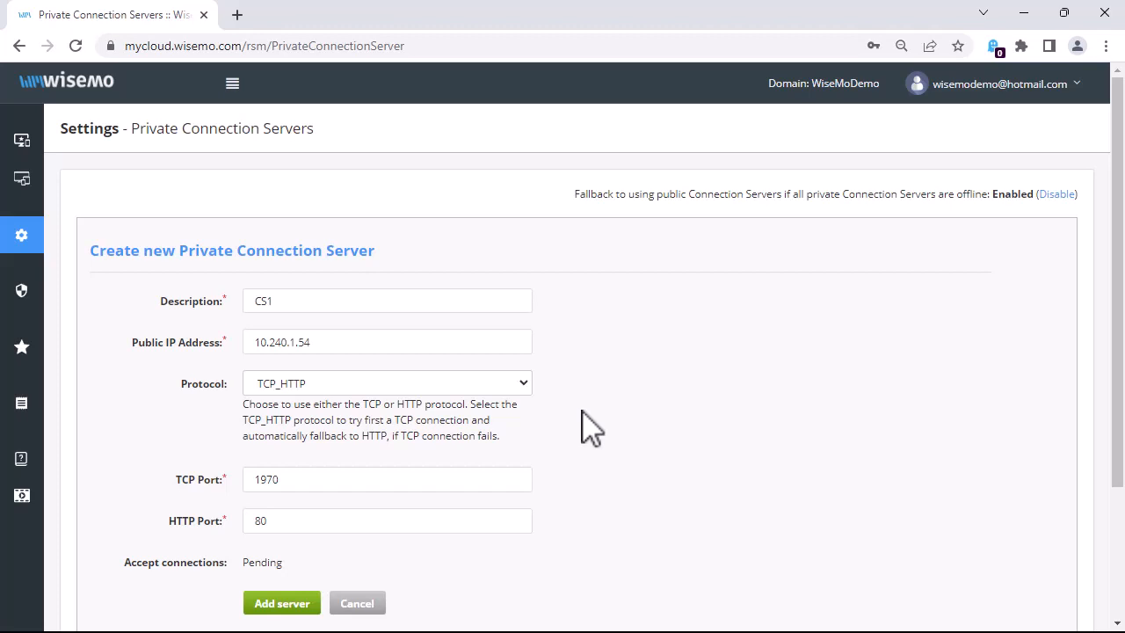
pyautogui.click(271, 604)
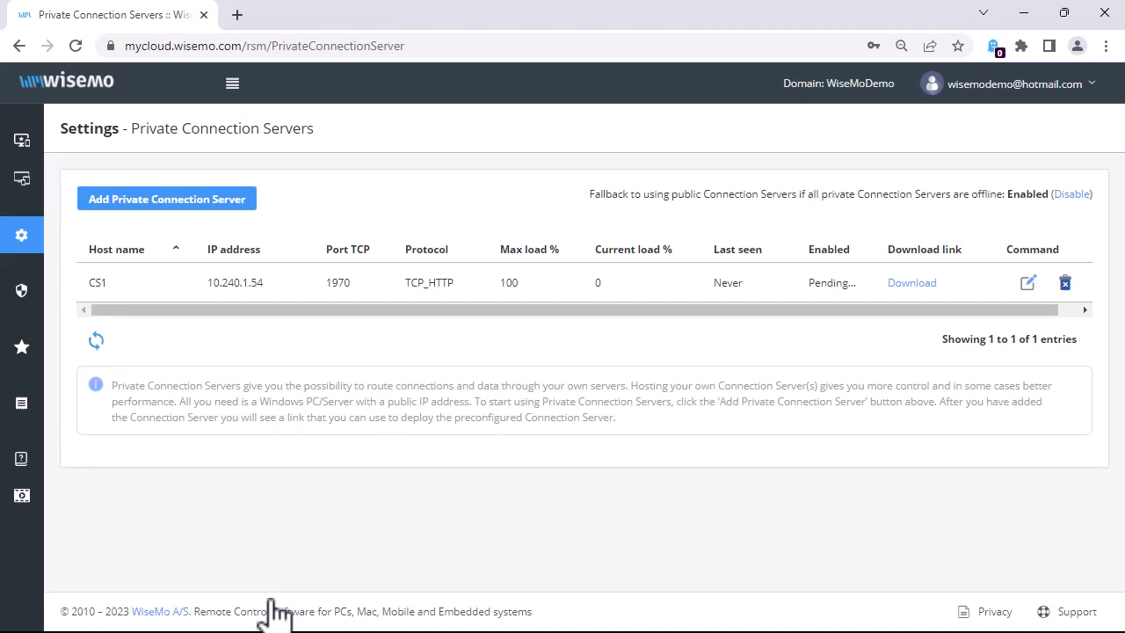
# Step: Download the Connection Server installer MSI from the CS1 row and launch it
pyautogui.click(911, 283)
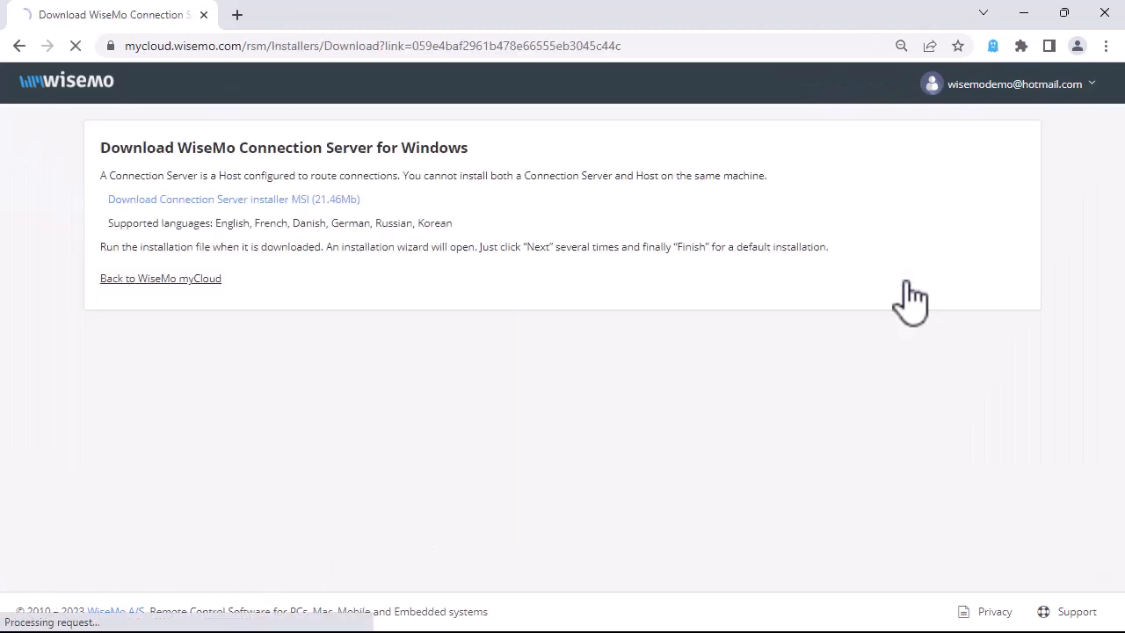
pyautogui.click(285, 200)
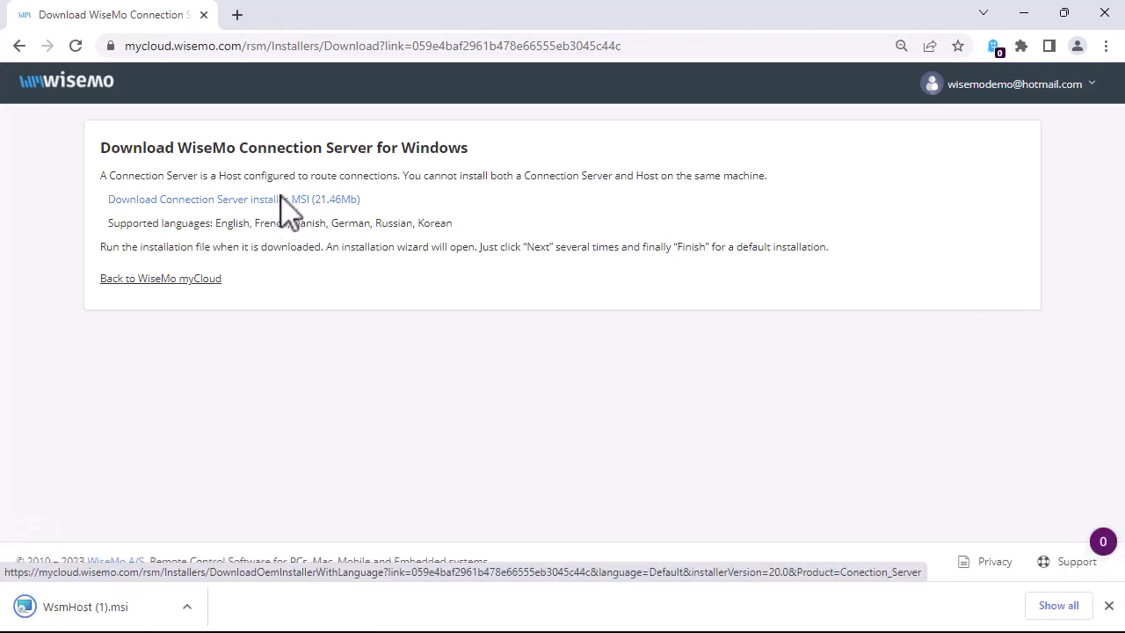
pyautogui.click(195, 607)
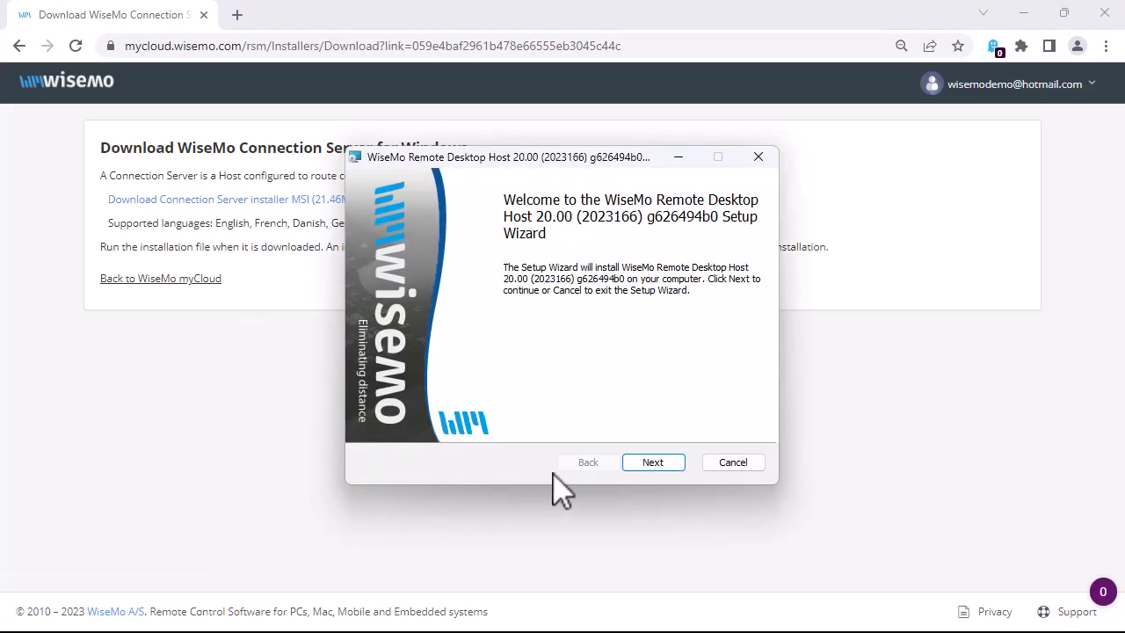
# Step: Accept the licence, install WiseMo Remote Desktop Host 20.00, and finish with Host Manager open
pyautogui.click(650, 463)
pyautogui.click(515, 427)
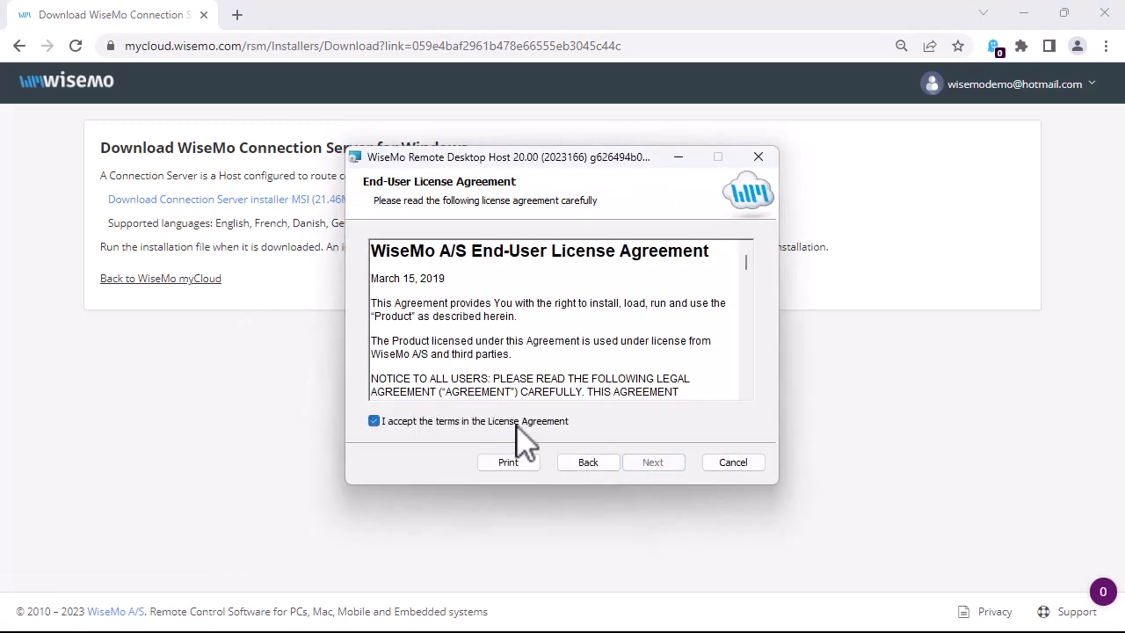
pyautogui.click(653, 463)
pyautogui.click(652, 462)
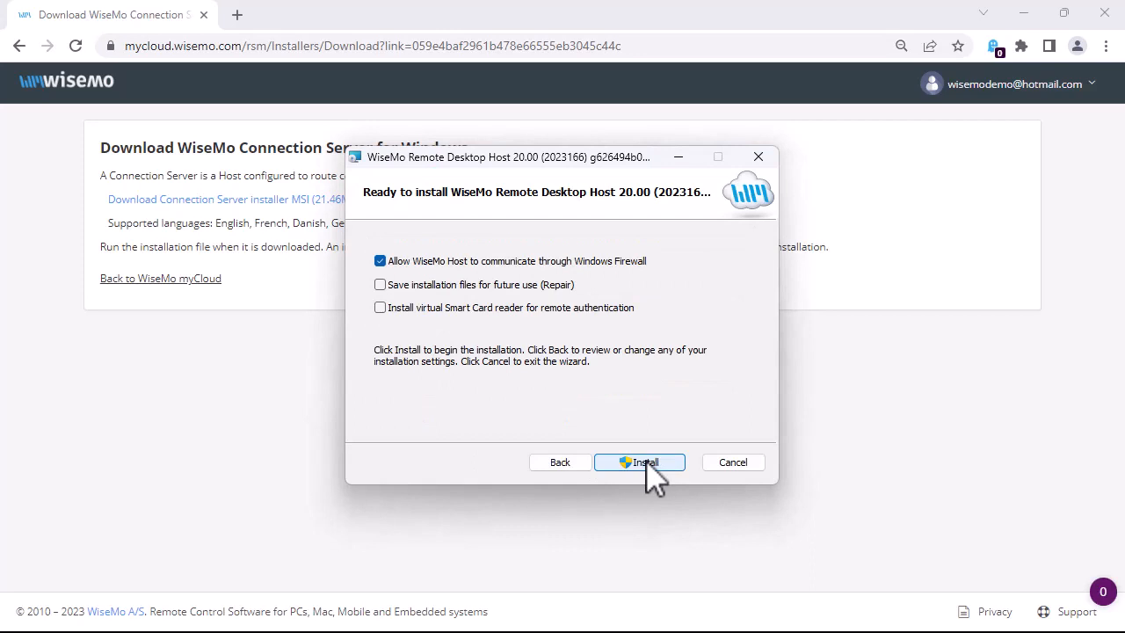
pyautogui.click(648, 462)
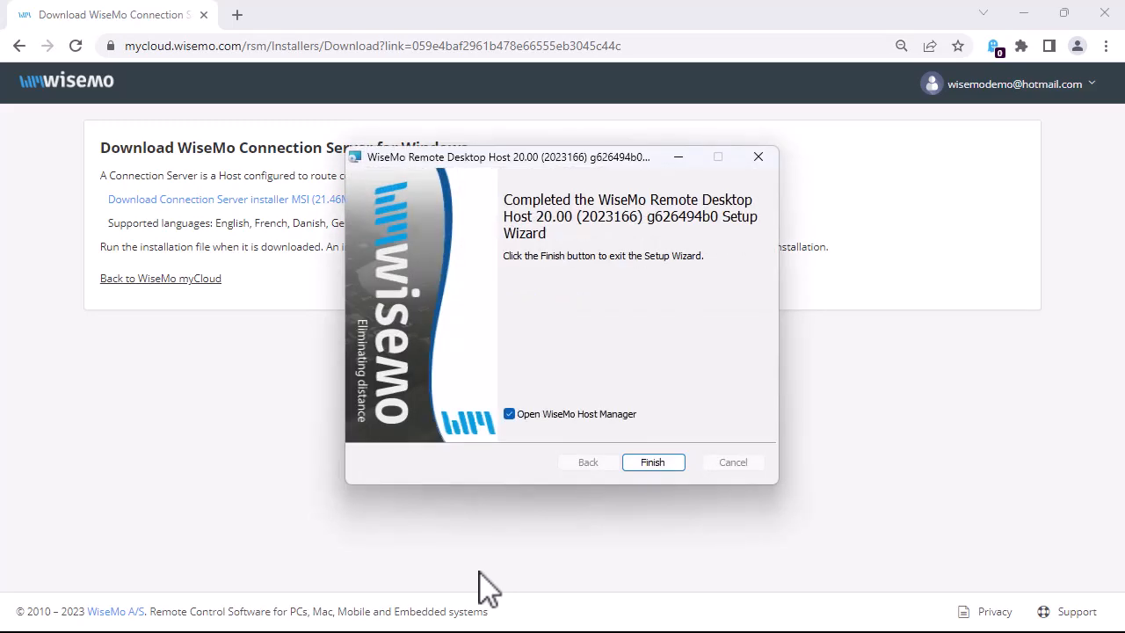
pyautogui.click(652, 464)
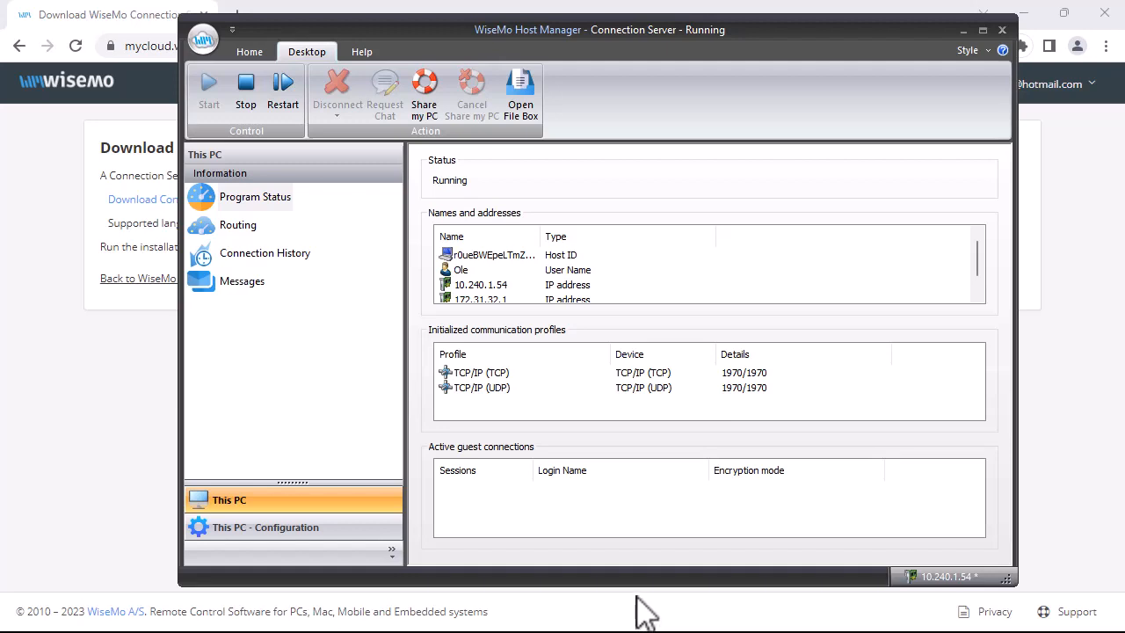
# Step: Set guest access authentication to Windows Security Management and apply it
pyautogui.click(299, 545)
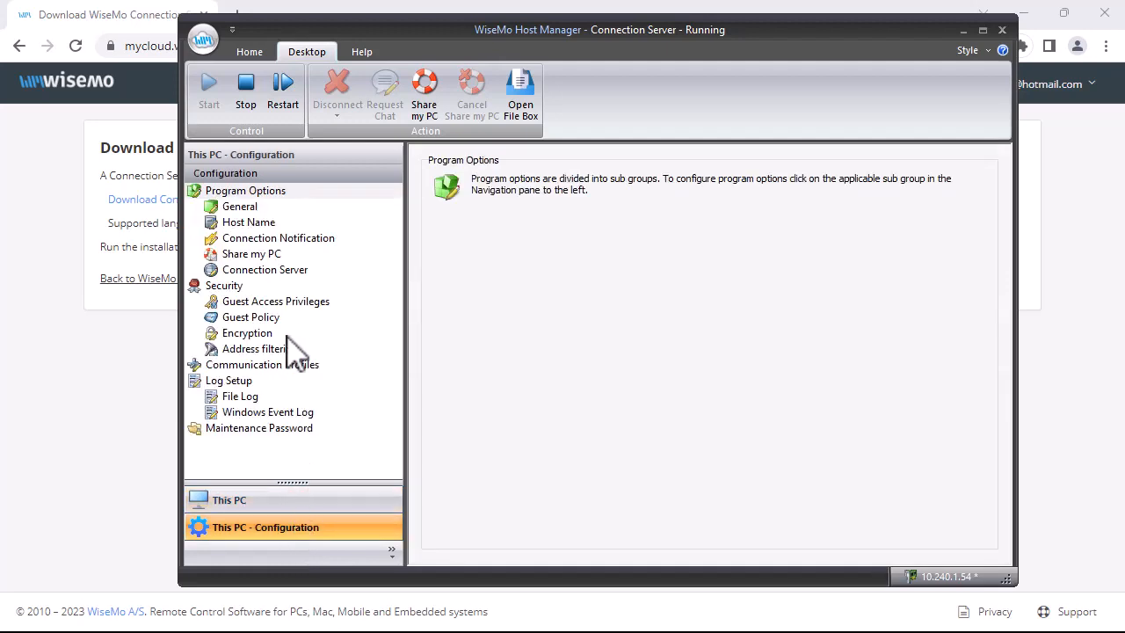
pyautogui.click(286, 299)
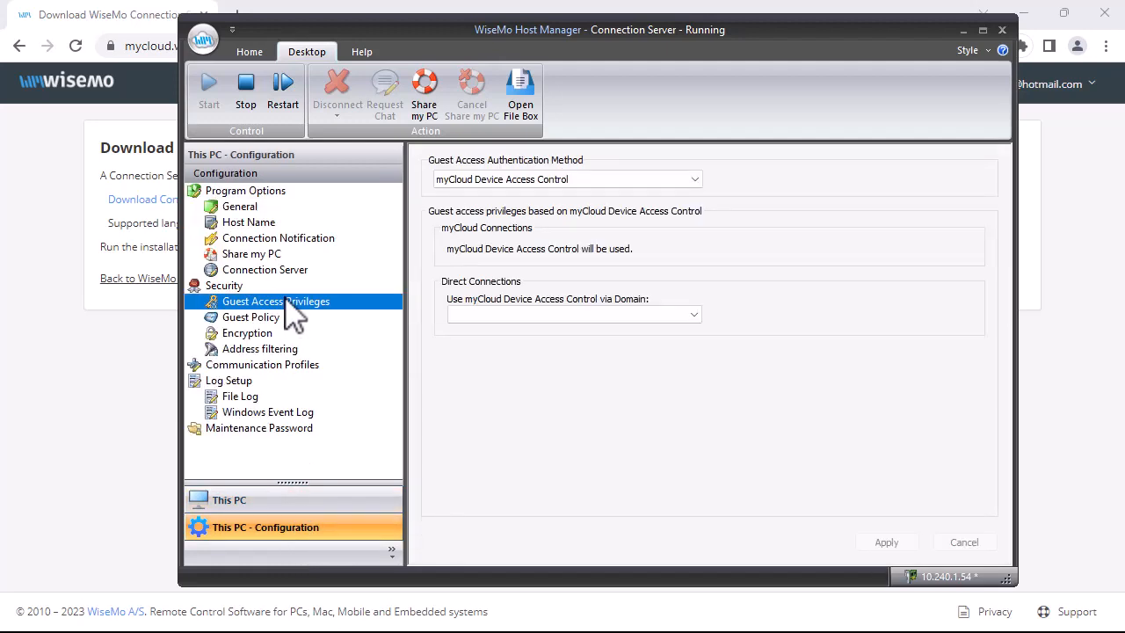
pyautogui.click(697, 178)
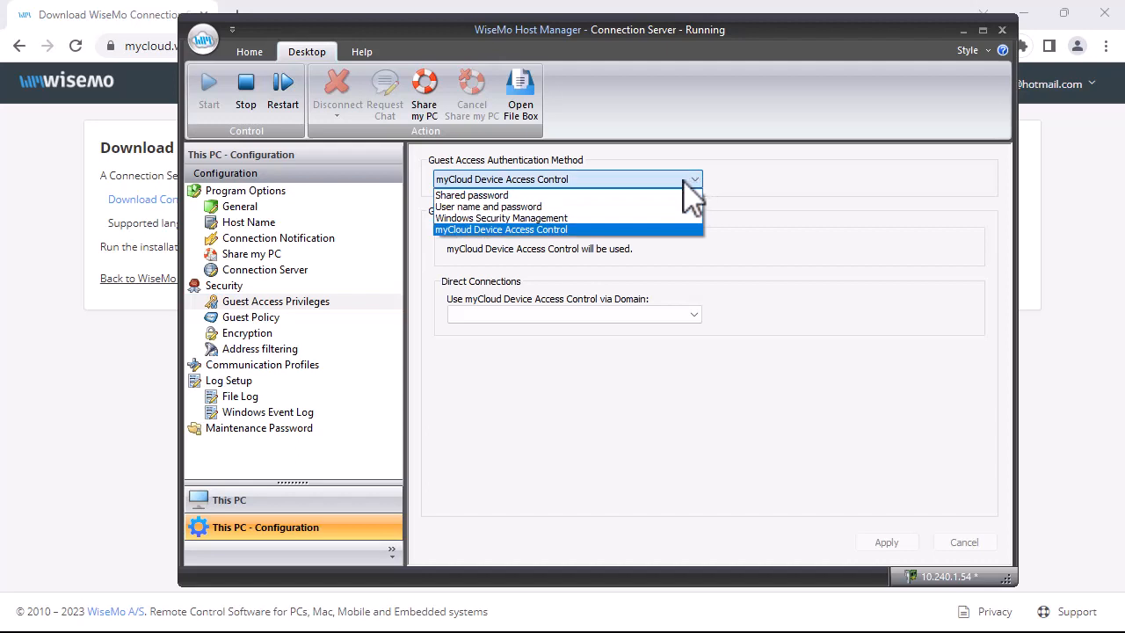
pyautogui.click(516, 218)
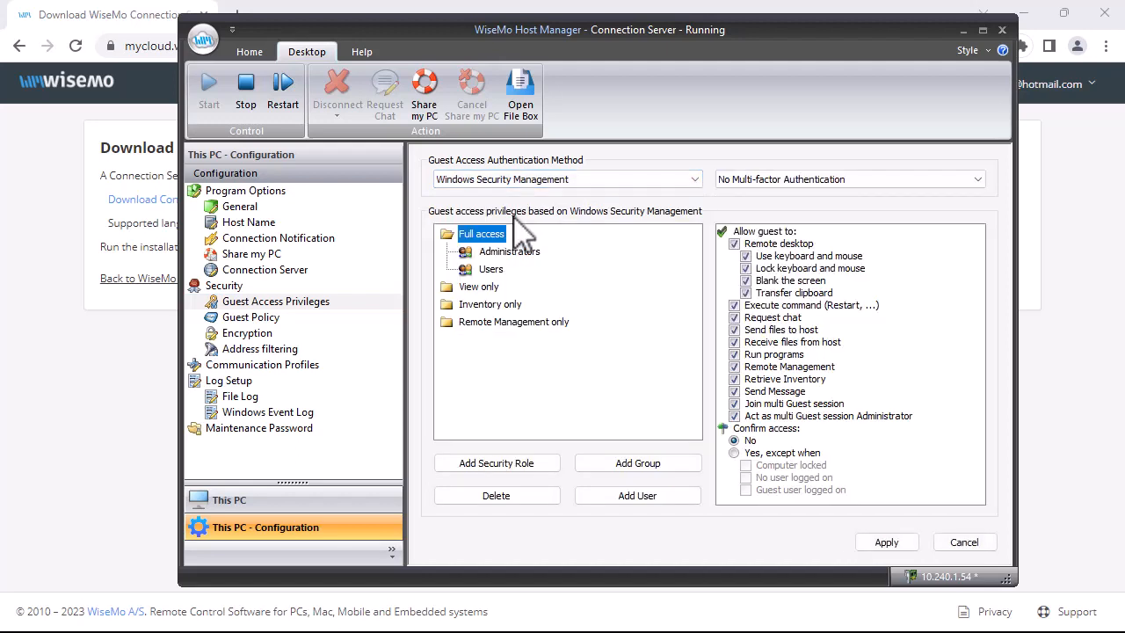
pyautogui.click(886, 543)
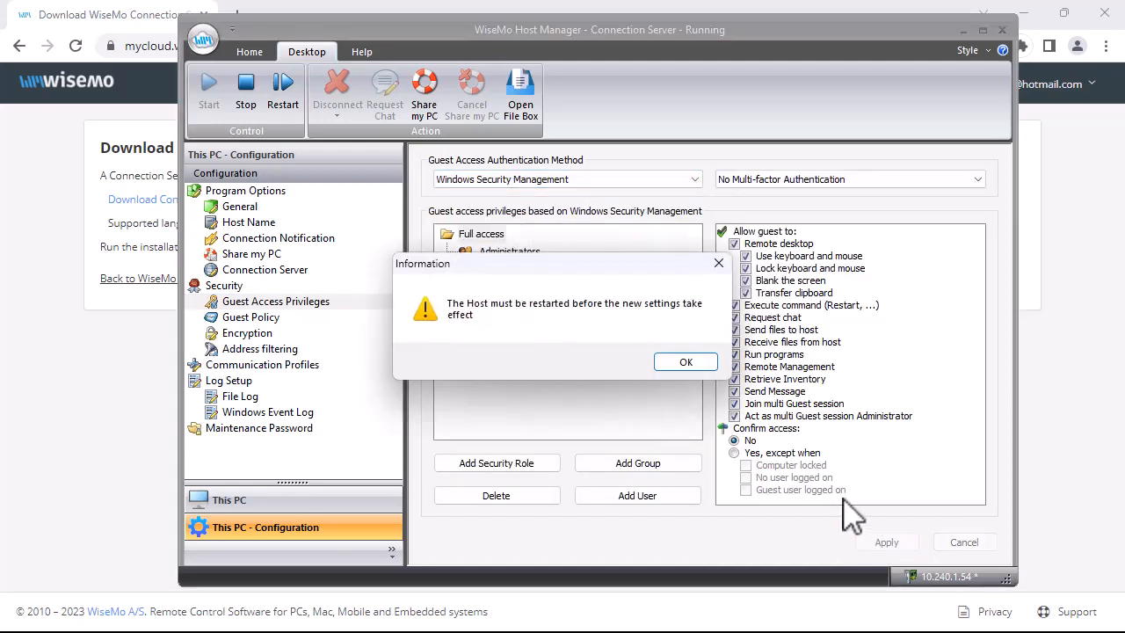
pyautogui.click(687, 363)
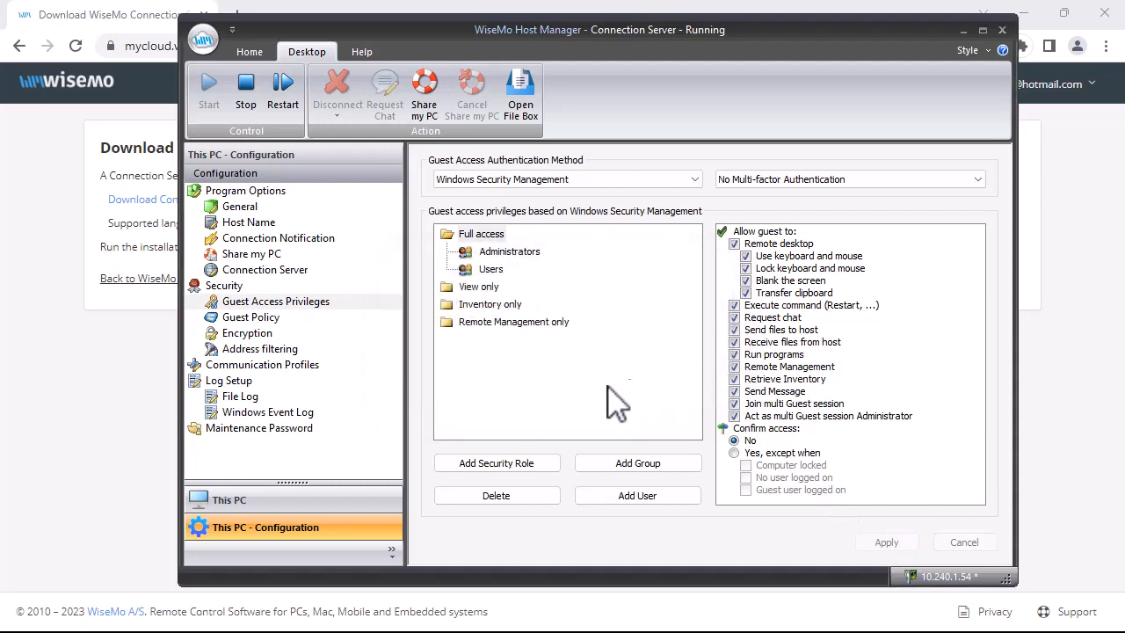
# Step: View the host's routing connections, then return to the Private Connection Servers list
pyautogui.click(229, 503)
pyautogui.click(237, 227)
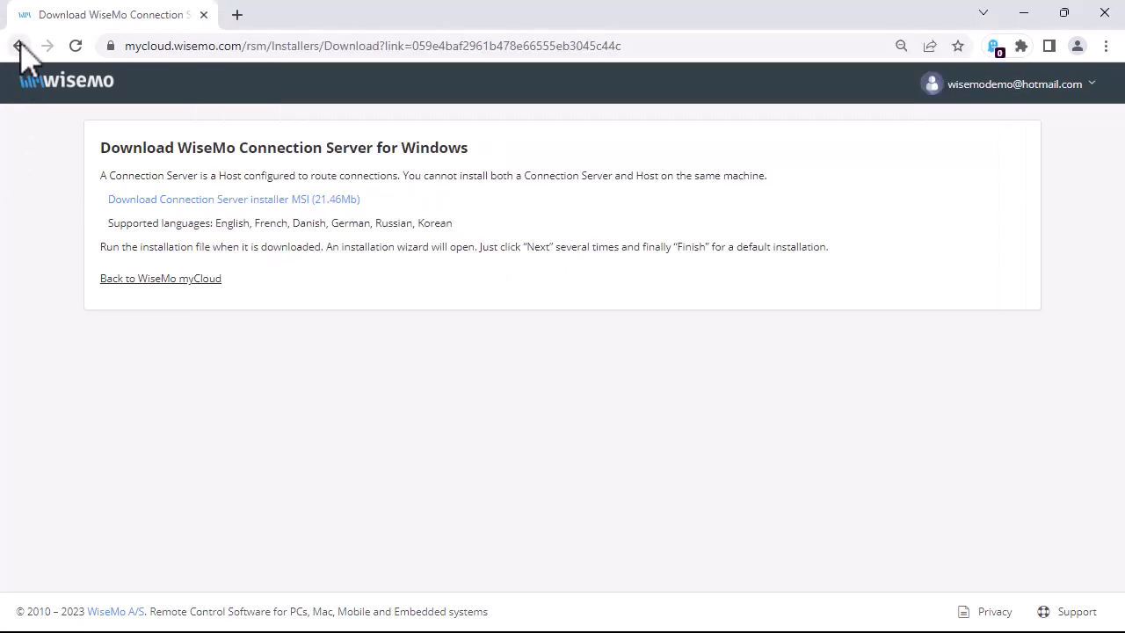
pyautogui.click(19, 45)
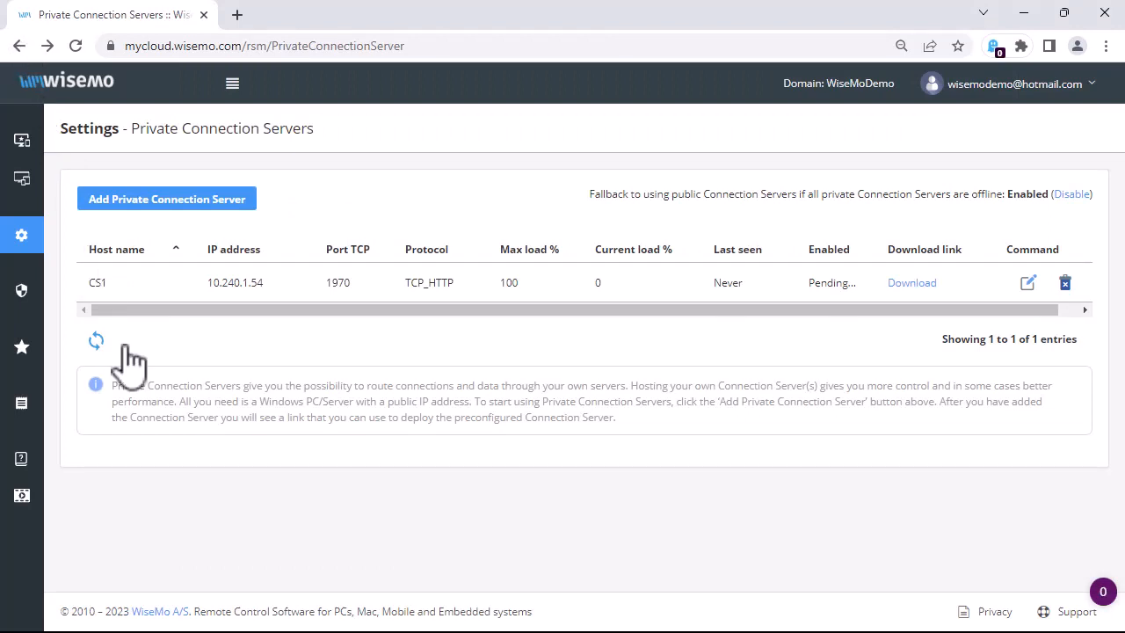
# Step: Refresh the server list to confirm CS1 is enabled, then bring Host Manager's routing view back
pyautogui.click(97, 342)
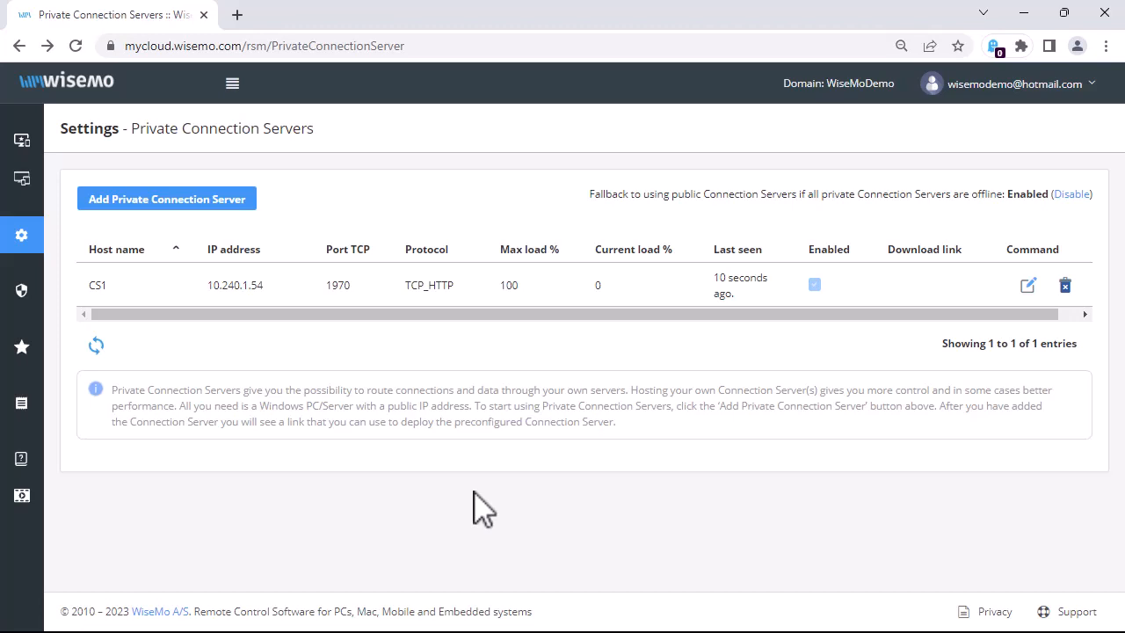
pyautogui.hotkey('alt', 'Tab')
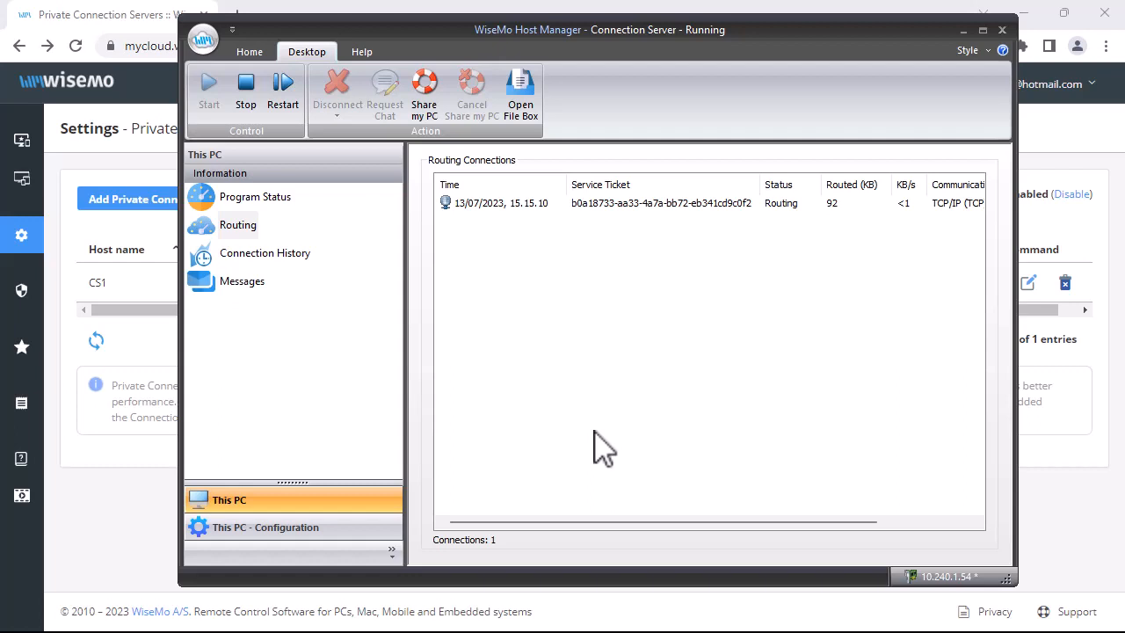
# Step: Bring the myCloud server list forward, showing CS1 online at 1% load
pyautogui.click(158, 514)
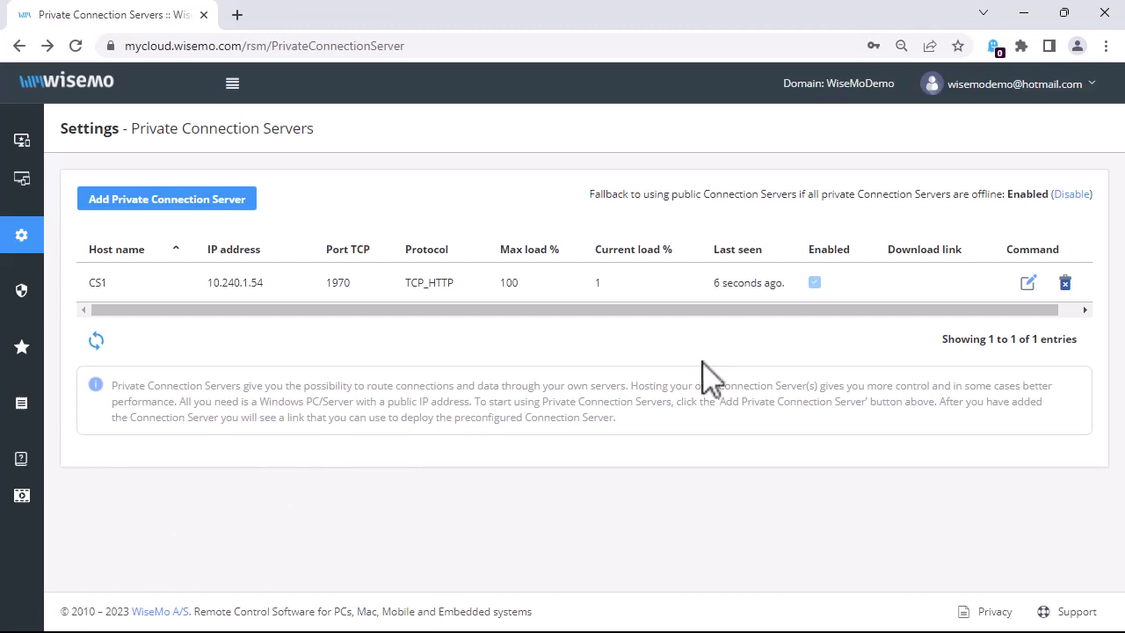
# Step: Turn off Accept connections for CS1 and save the server
pyautogui.click(1029, 282)
pyautogui.scroll(-2, 610, 432)
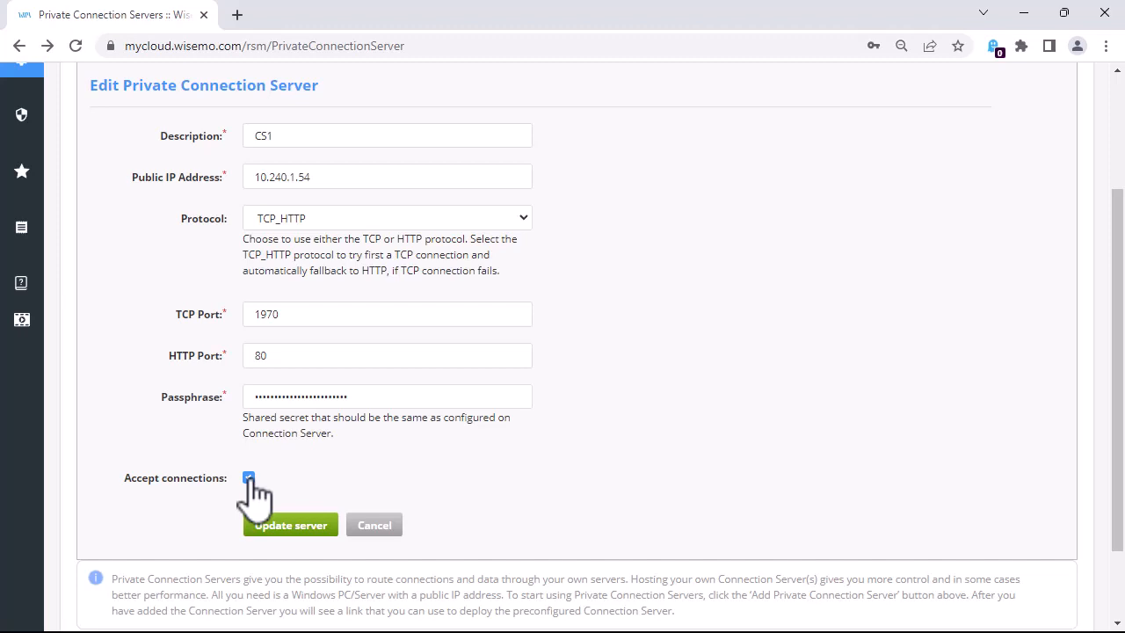
pyautogui.click(249, 478)
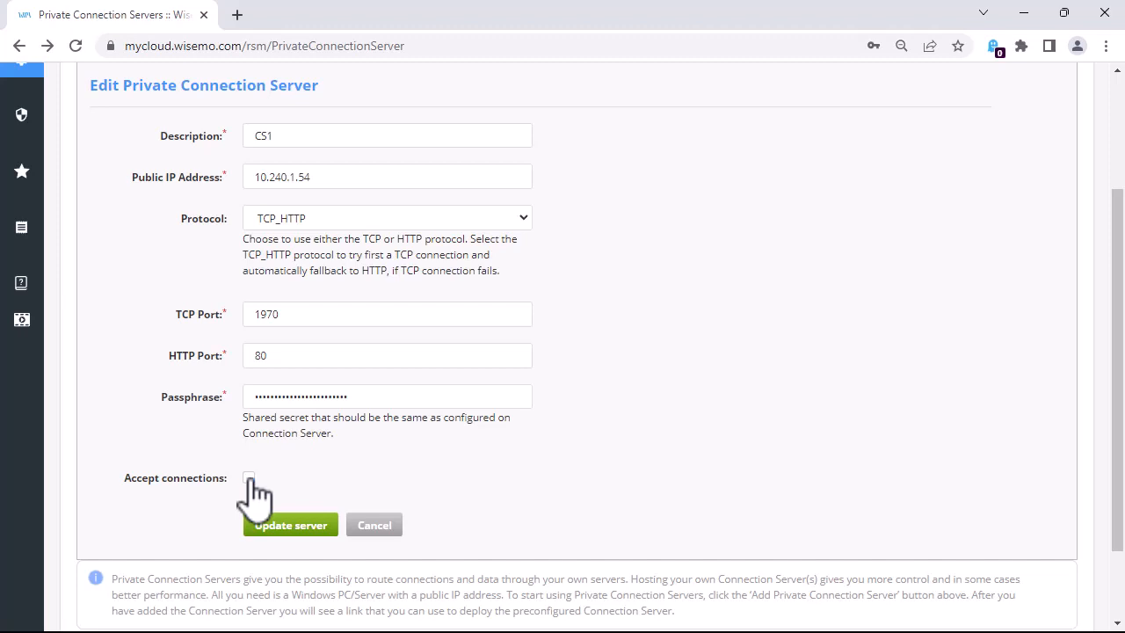
pyautogui.click(290, 526)
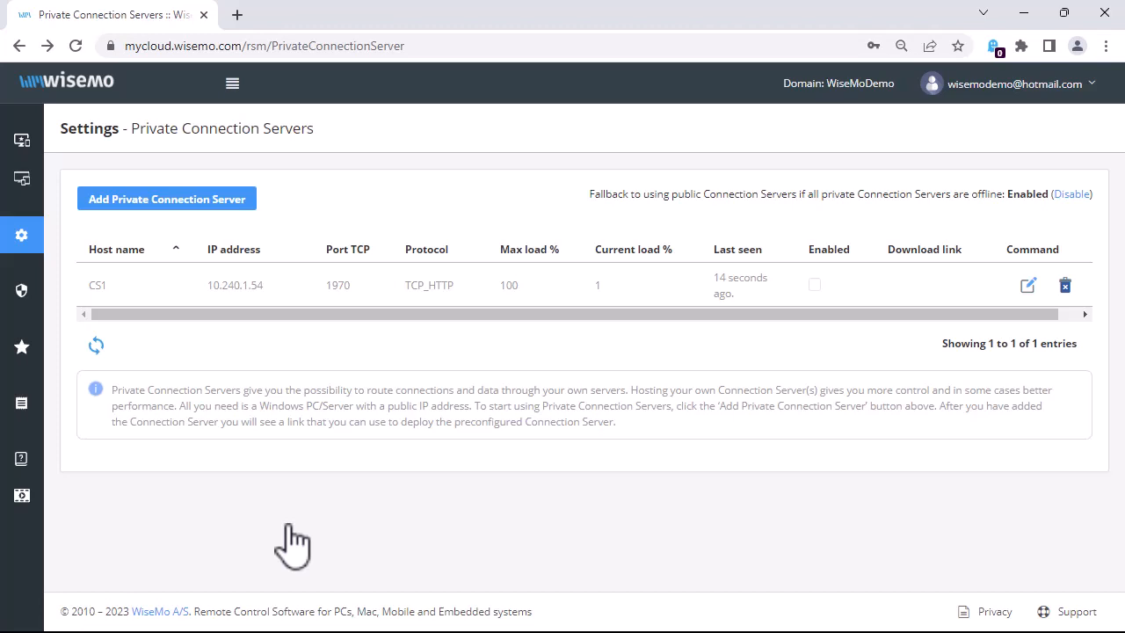
# Step: Delete Host Manager's routing connection, then return to the myCloud Private Connection Servers page
pyautogui.hotkey('alt', 'Tab')
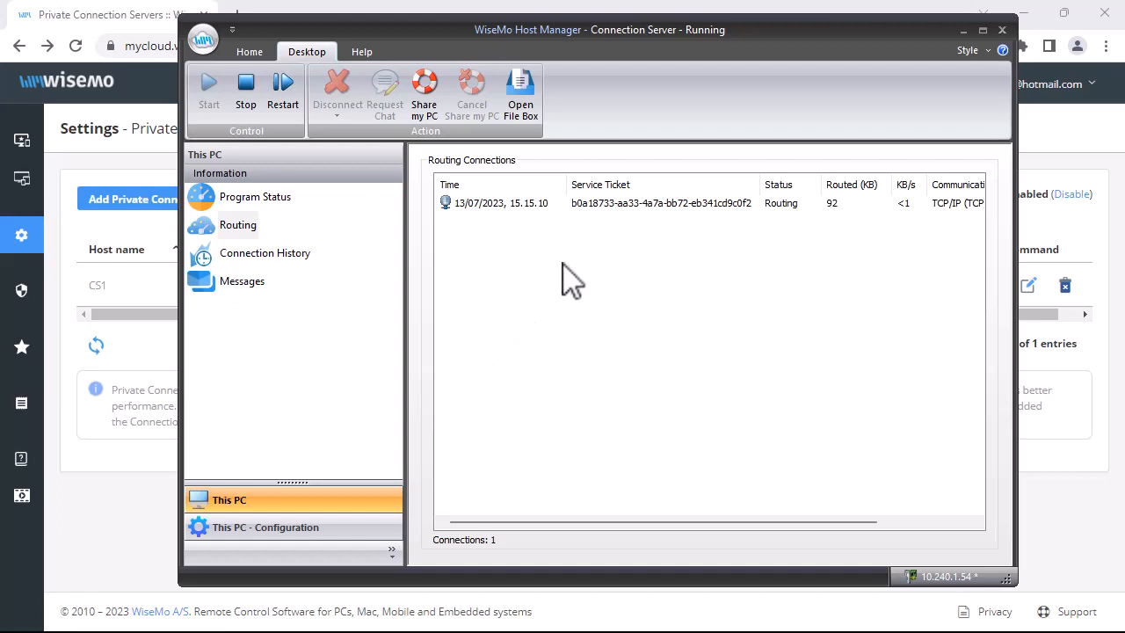
pyautogui.rightClick(609, 207)
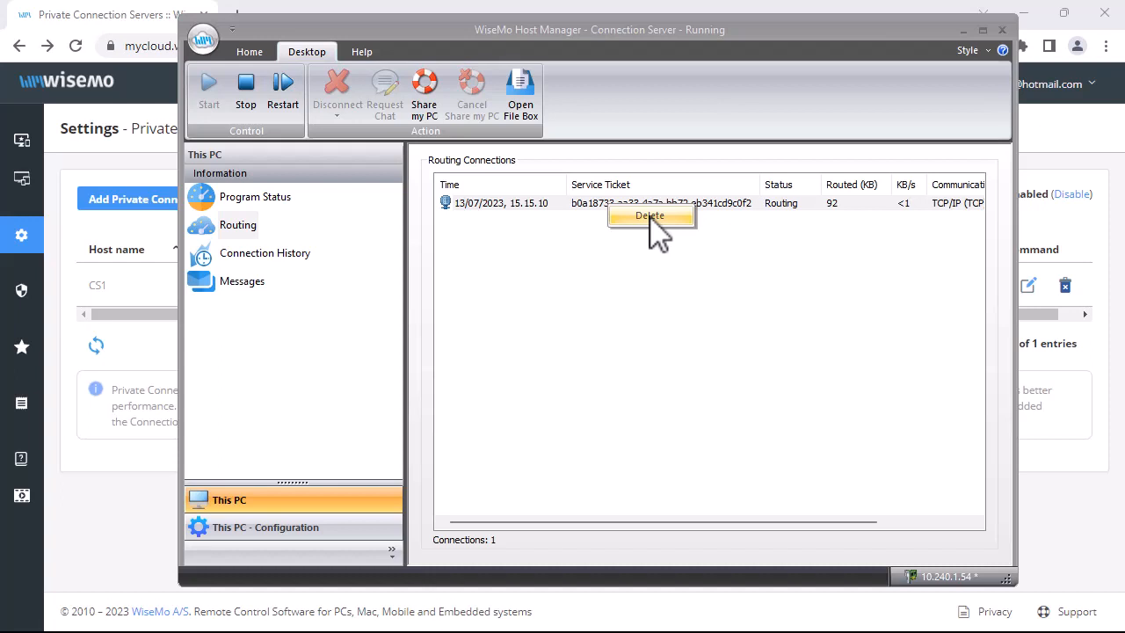
pyautogui.click(651, 217)
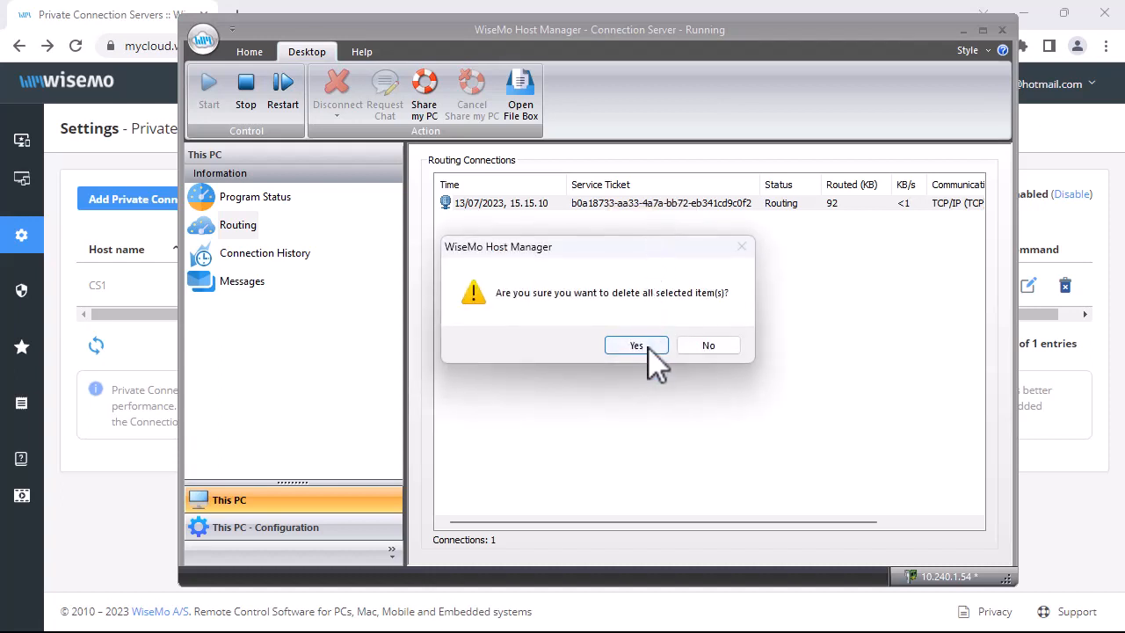
pyautogui.click(651, 347)
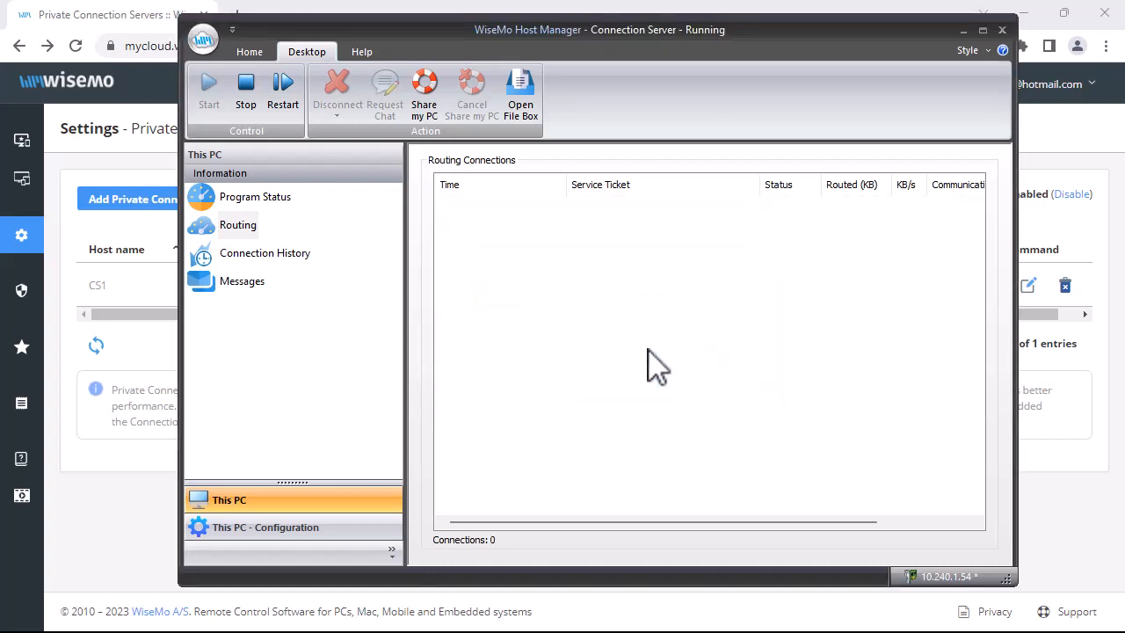
pyautogui.click(160, 525)
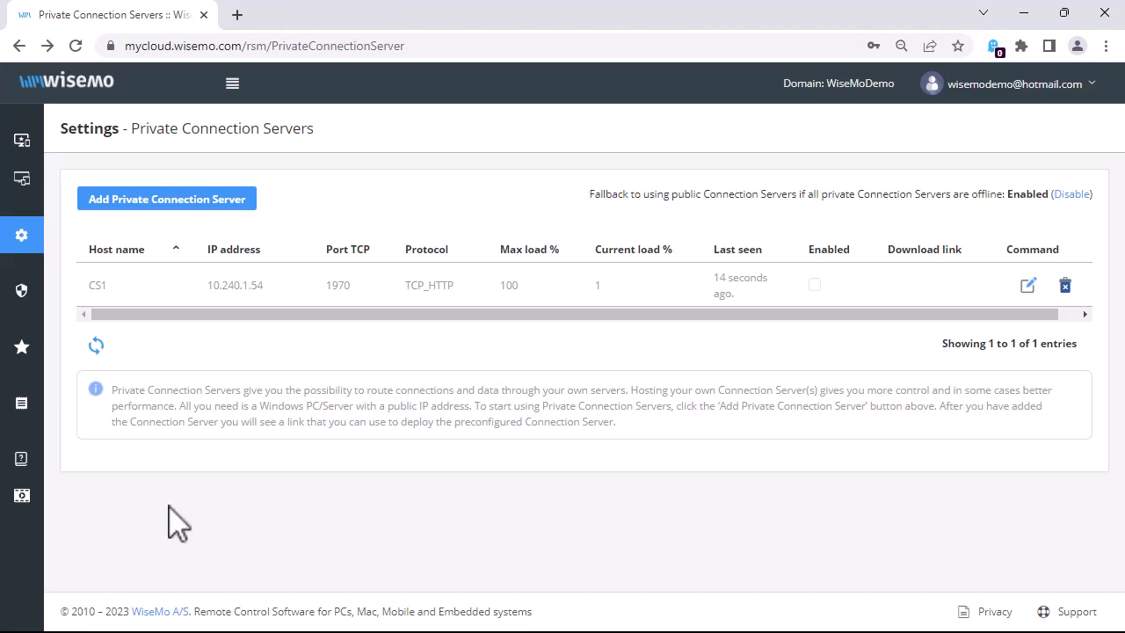
# Step: Change CS1's TCP port from 1970 to 1971, update the server, and return to Host Manager
pyautogui.click(1028, 285)
pyautogui.scroll(-1, 540, 426)
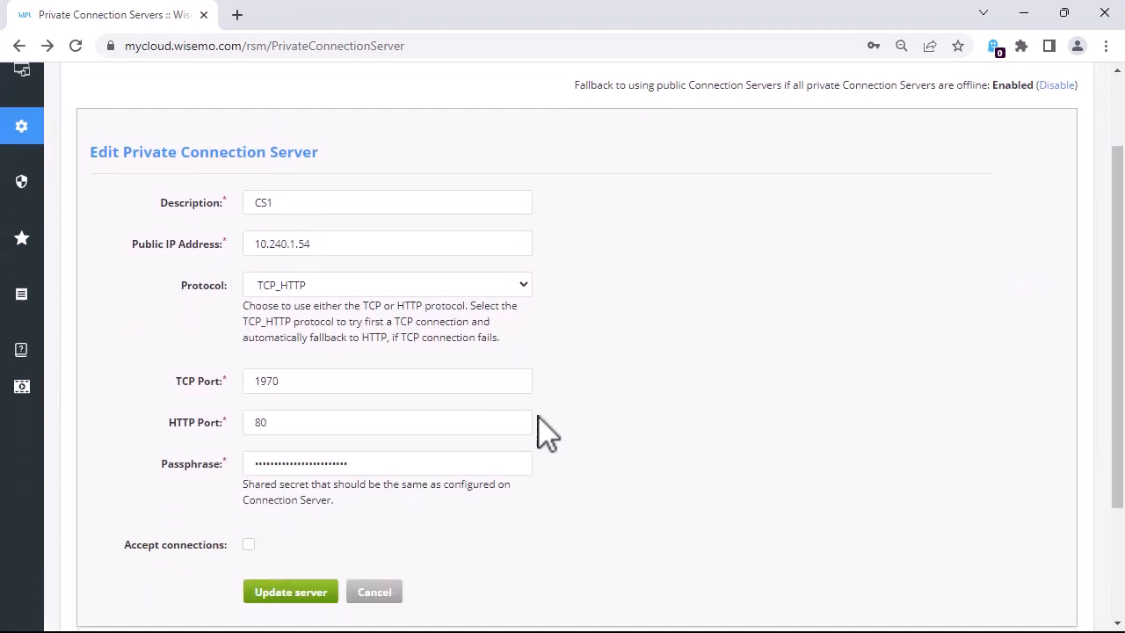
pyautogui.scroll(-1, 547, 431)
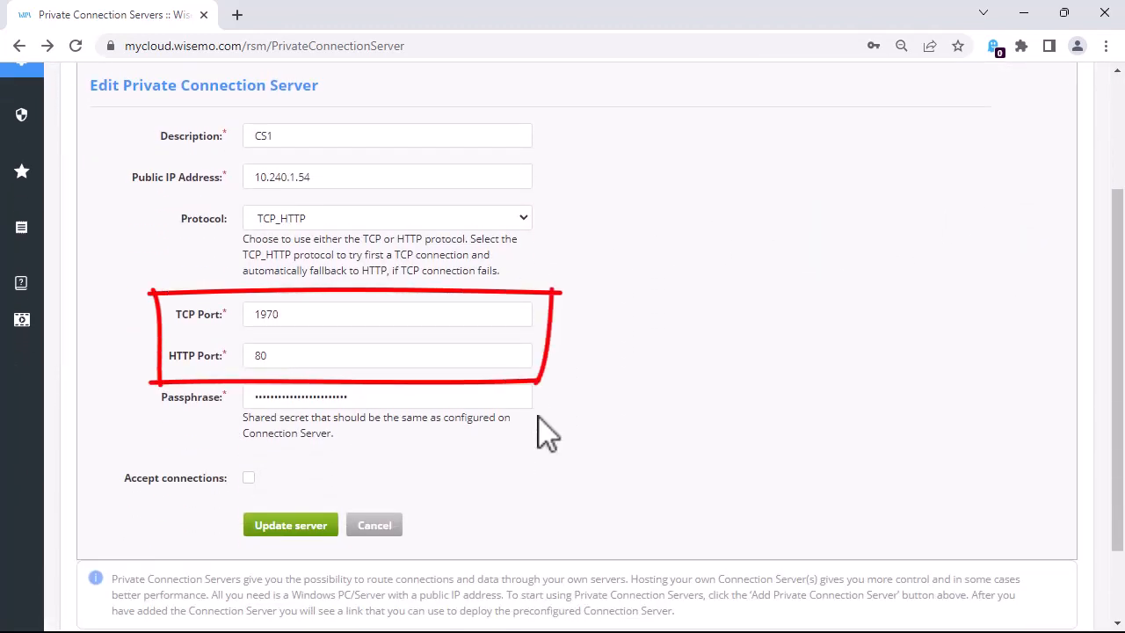
pyautogui.click(296, 318)
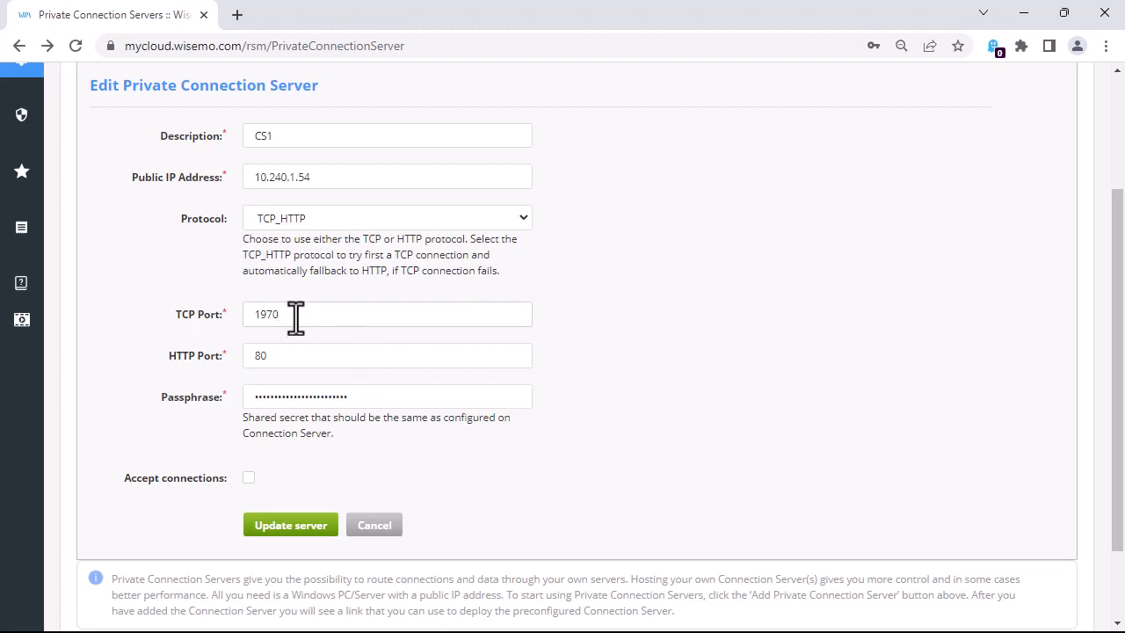
pyautogui.press('BackSpace')
pyautogui.write('1')
pyautogui.click(272, 527)
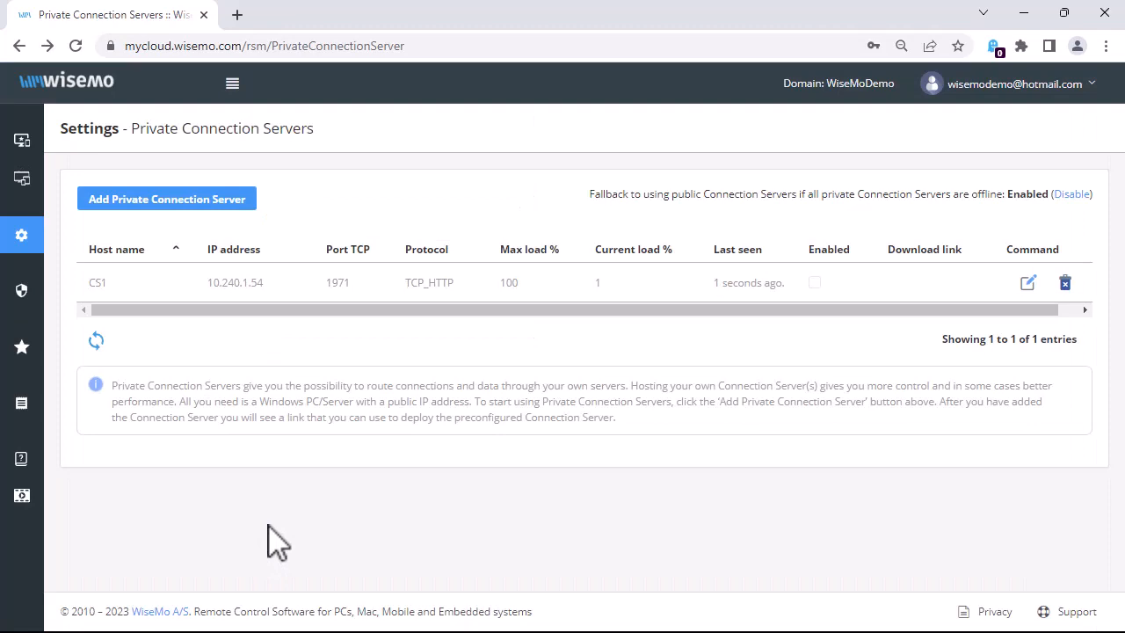
pyautogui.hotkey('alt', 'Tab')
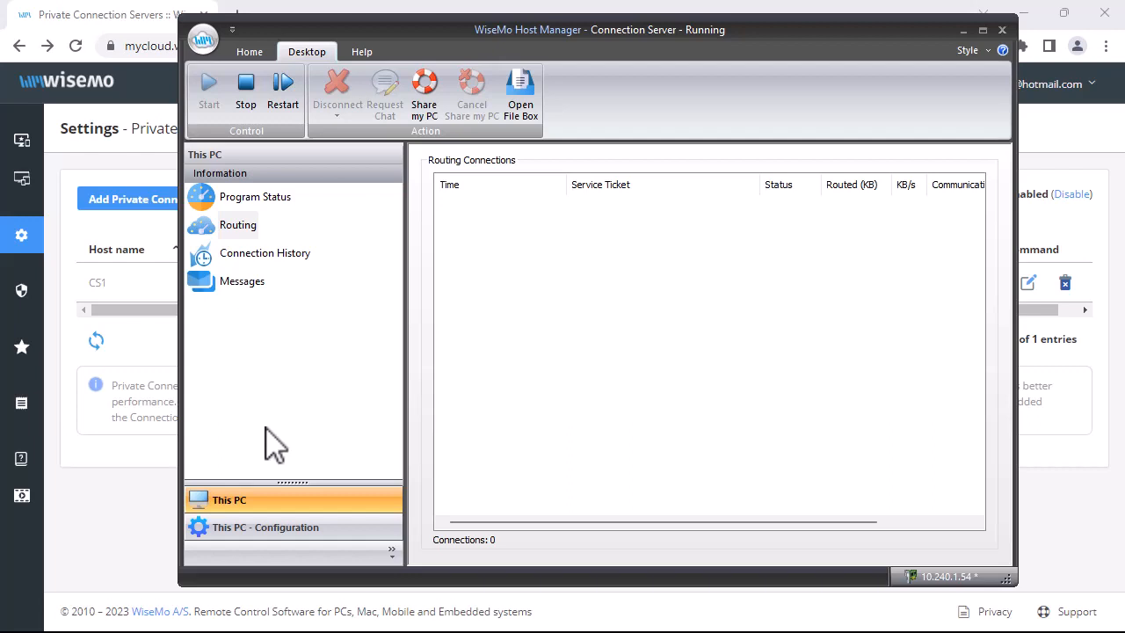
# Step: Set the TCP/IP (TCP) profile's custom receive port to 1971 and restart the host
pyautogui.click(266, 527)
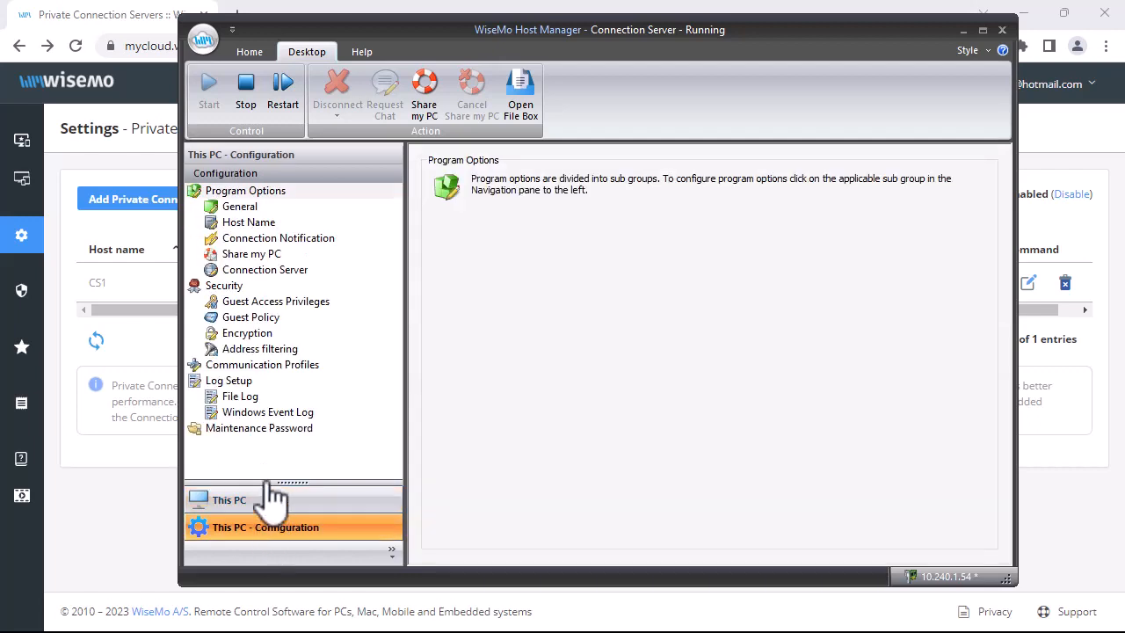
pyautogui.click(271, 366)
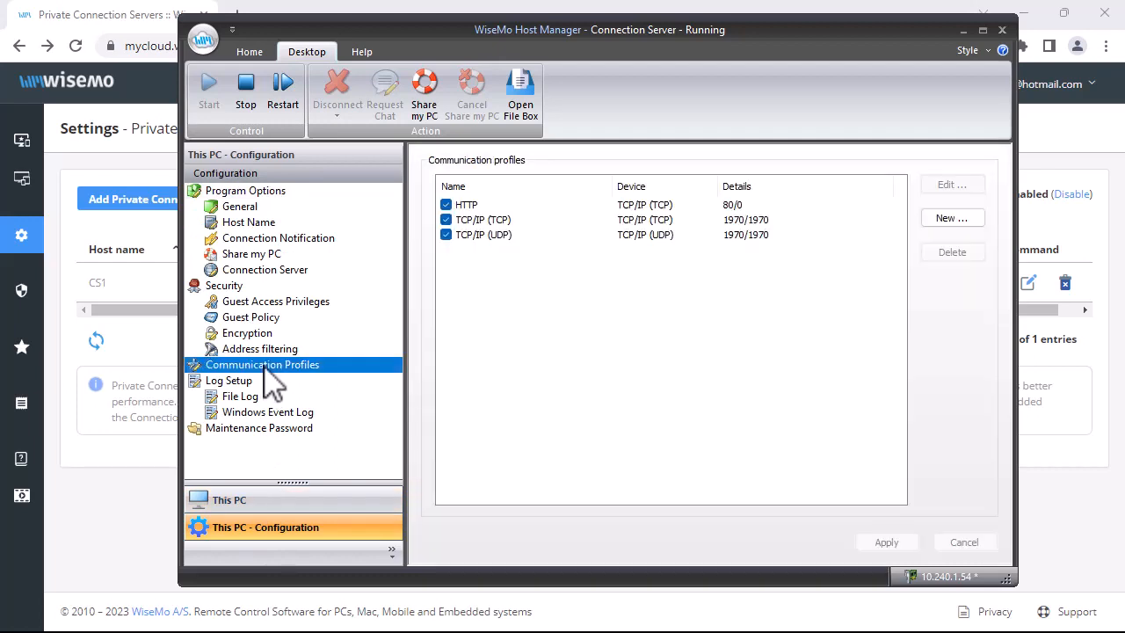
pyautogui.doubleClick(478, 222)
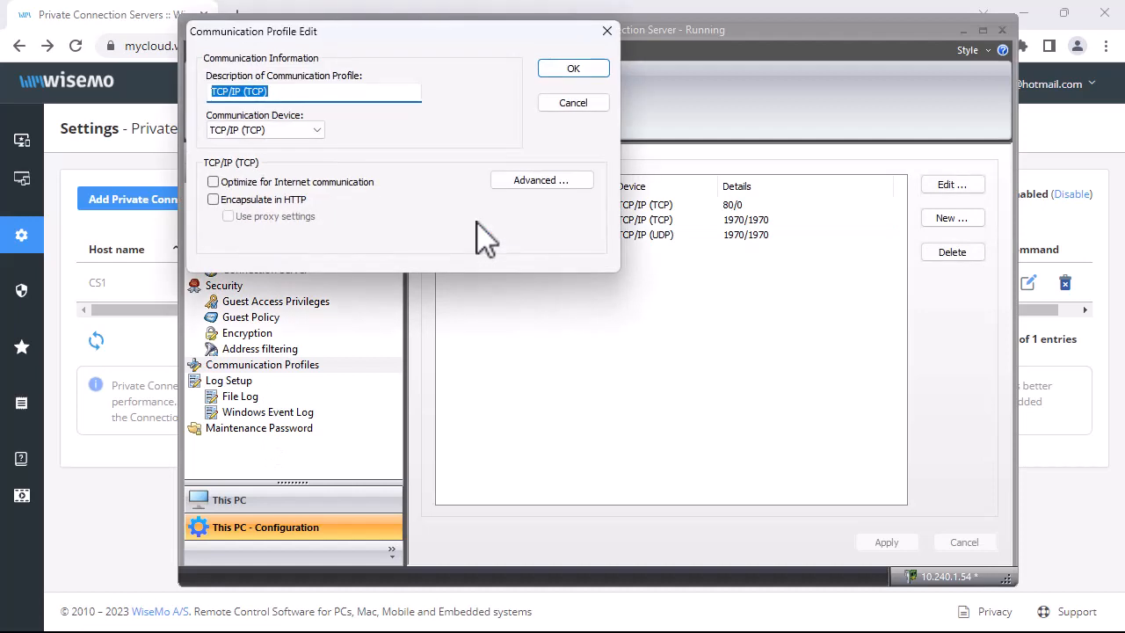
pyautogui.click(535, 182)
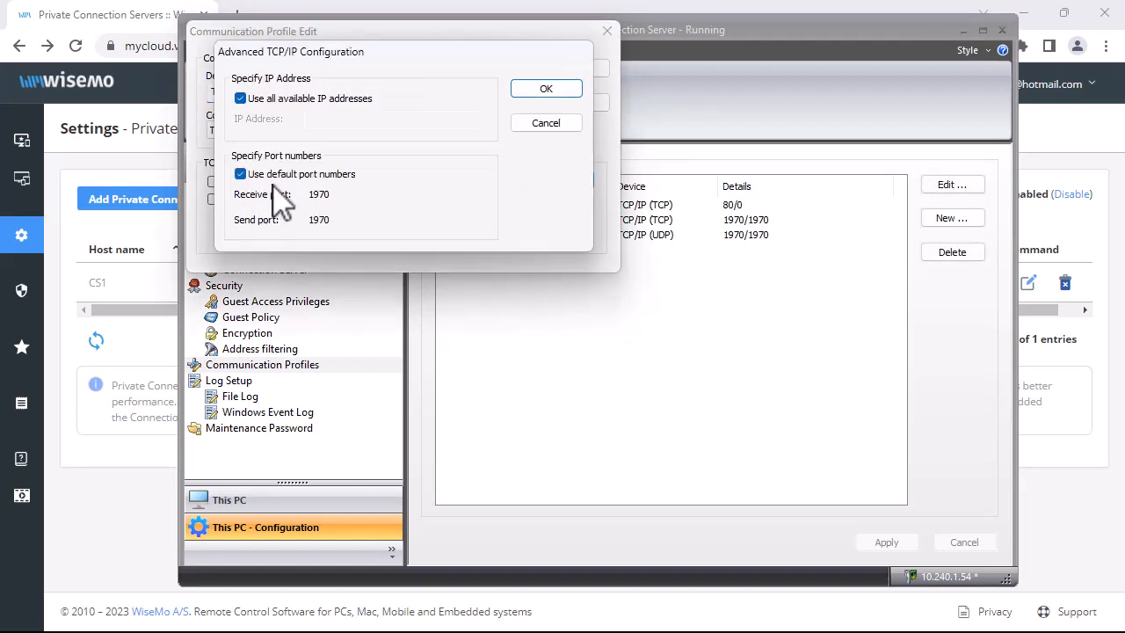
pyautogui.click(241, 175)
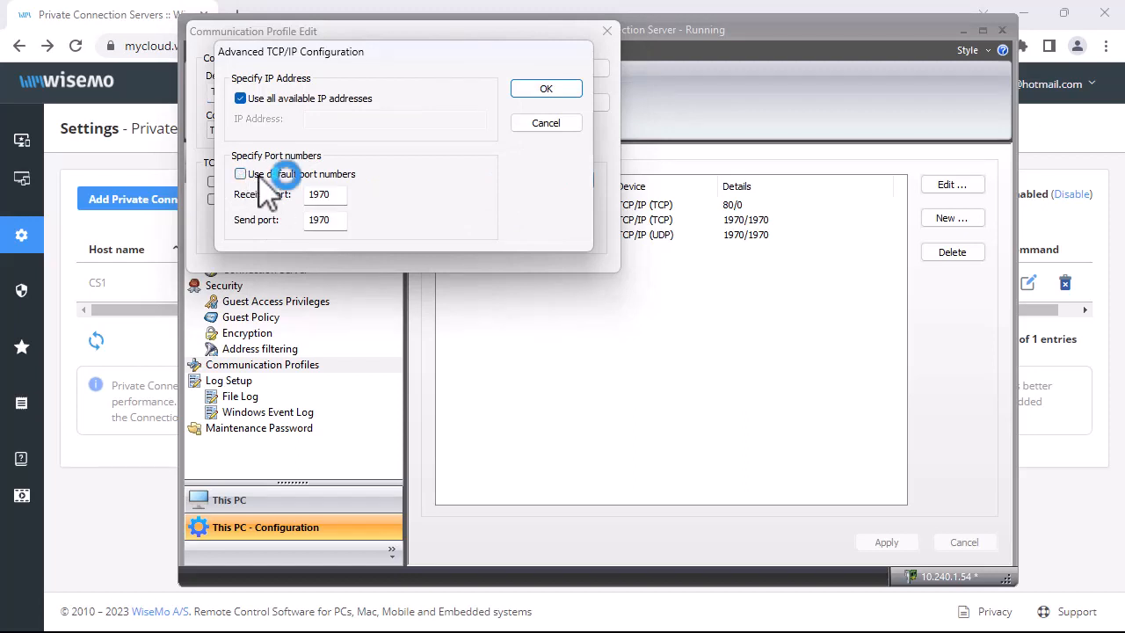
pyautogui.click(336, 195)
pyautogui.press('BackSpace')
pyautogui.write('1')
pyautogui.click(527, 89)
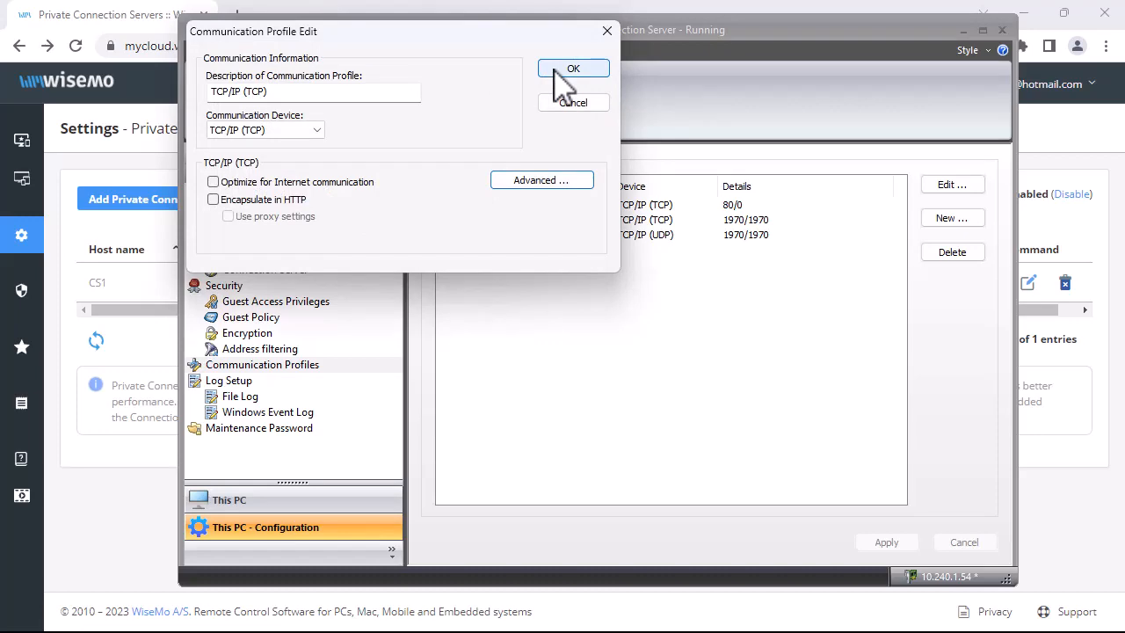
pyautogui.click(557, 70)
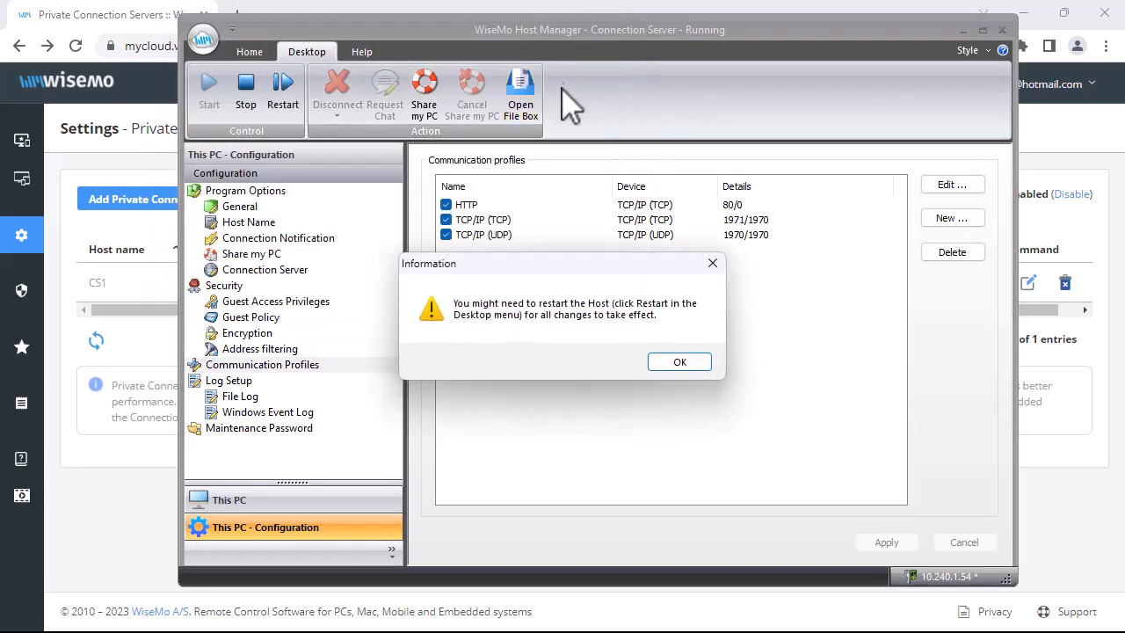
pyautogui.click(678, 362)
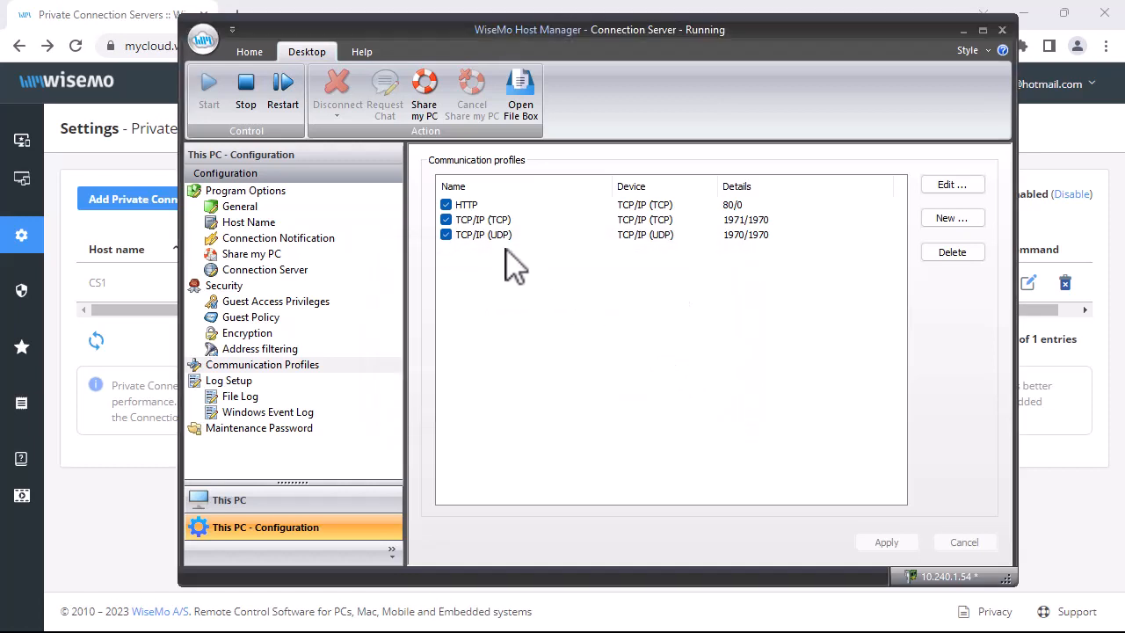
pyautogui.click(283, 97)
# Step: Turn Accept connections back on for CS1 in myCloud and update the server
pyautogui.click(123, 528)
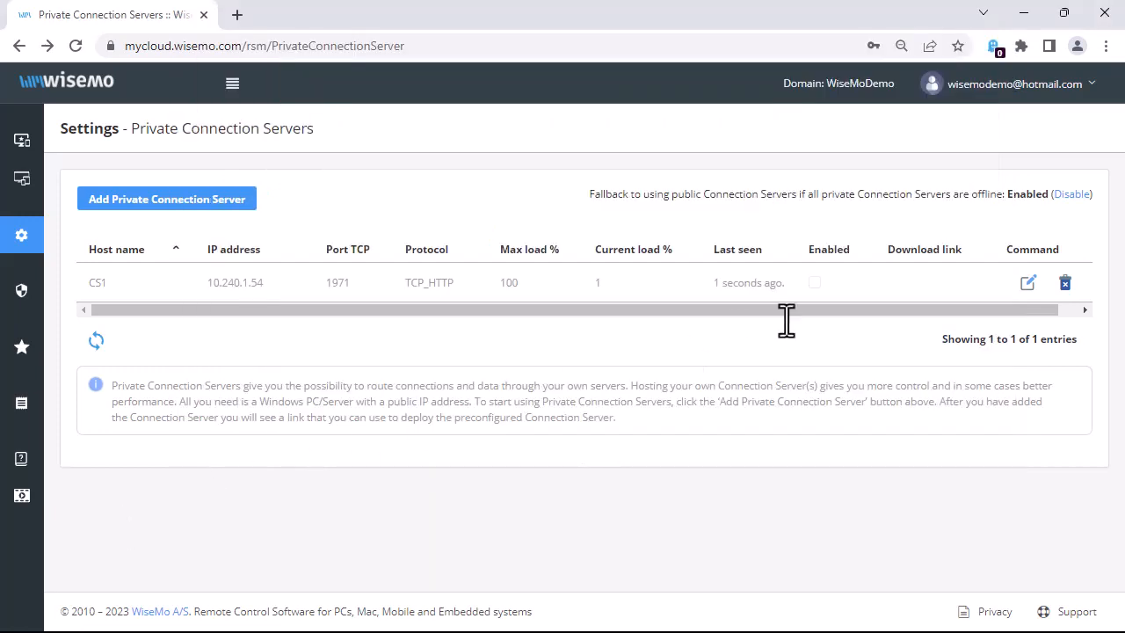
pyautogui.click(1029, 283)
pyautogui.scroll(-3, 1035, 299)
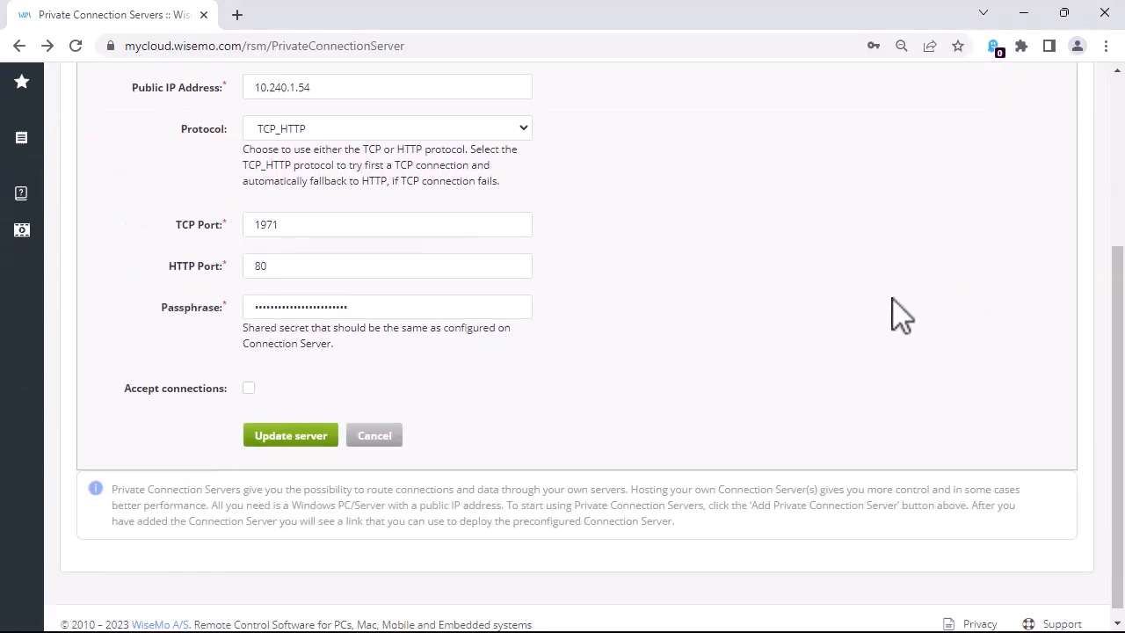
pyautogui.click(249, 375)
pyautogui.click(275, 424)
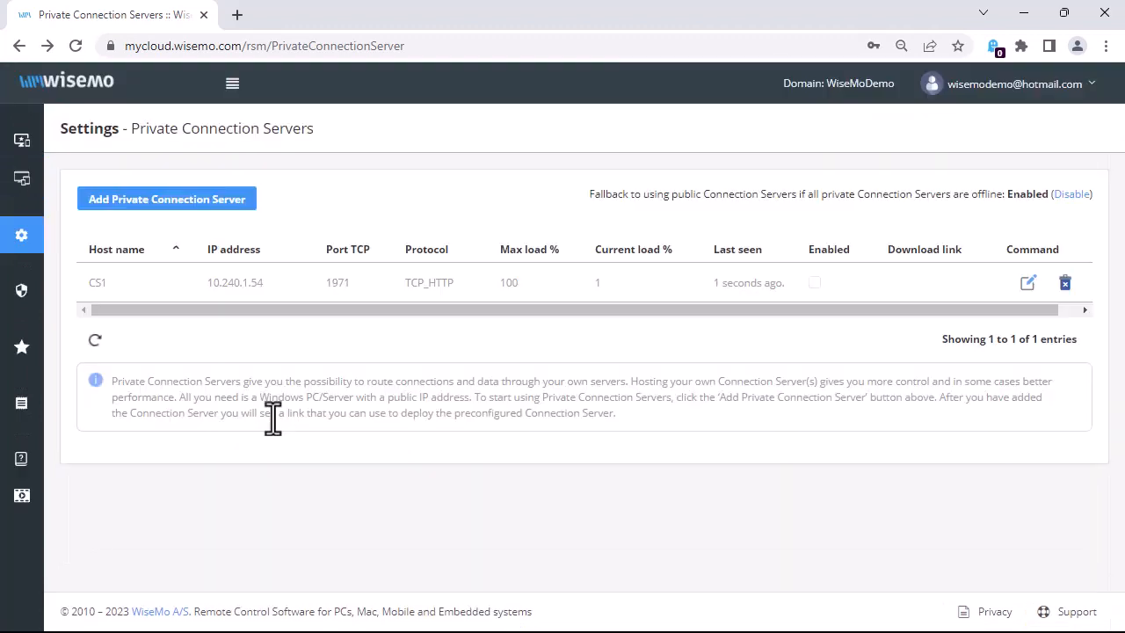